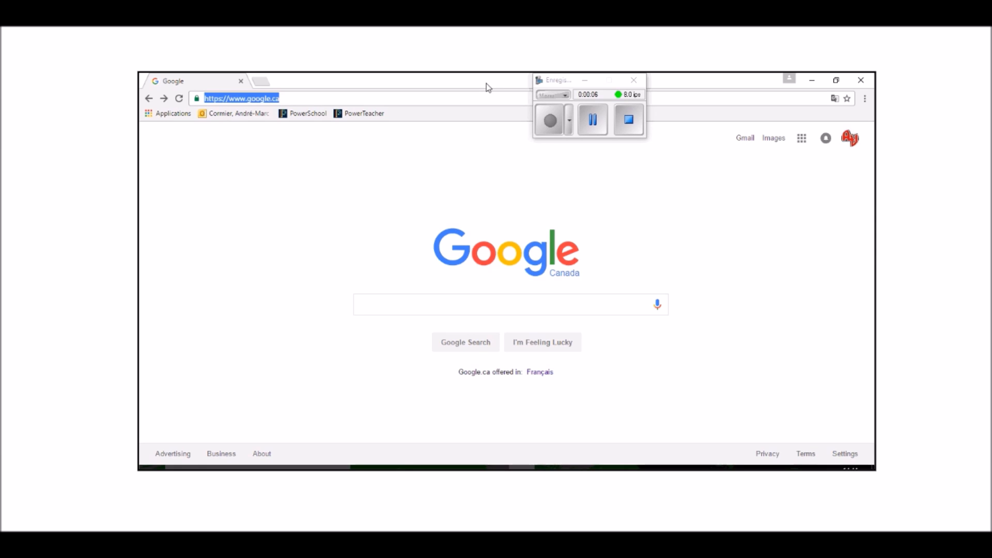
Go to desmos.com and open its graphing calculator
type("desmos.com")
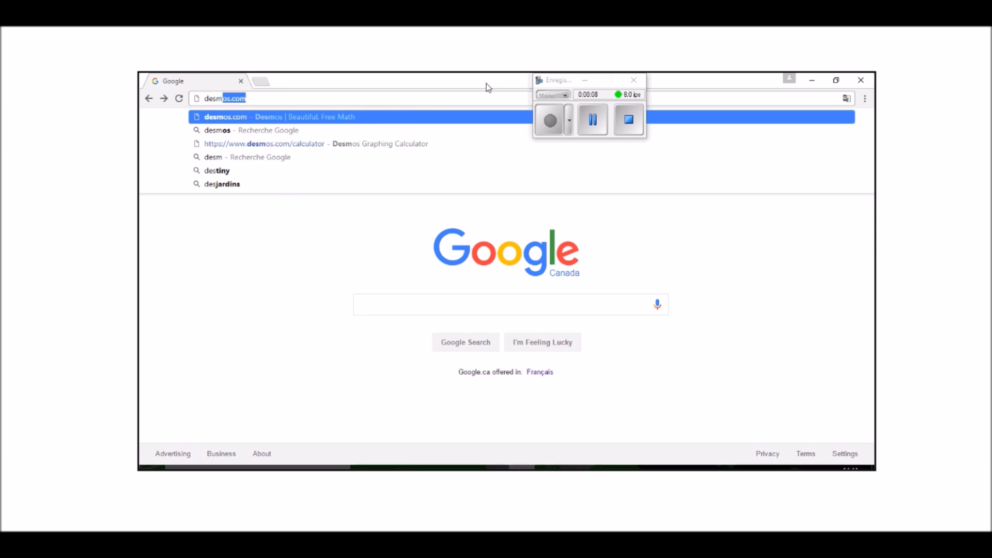
key("Return")
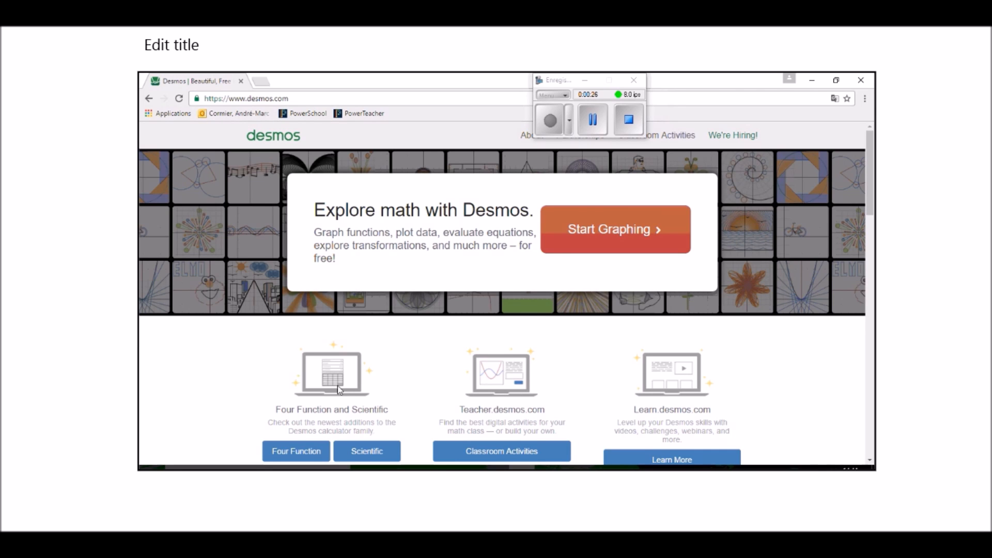
left_click(617, 227)
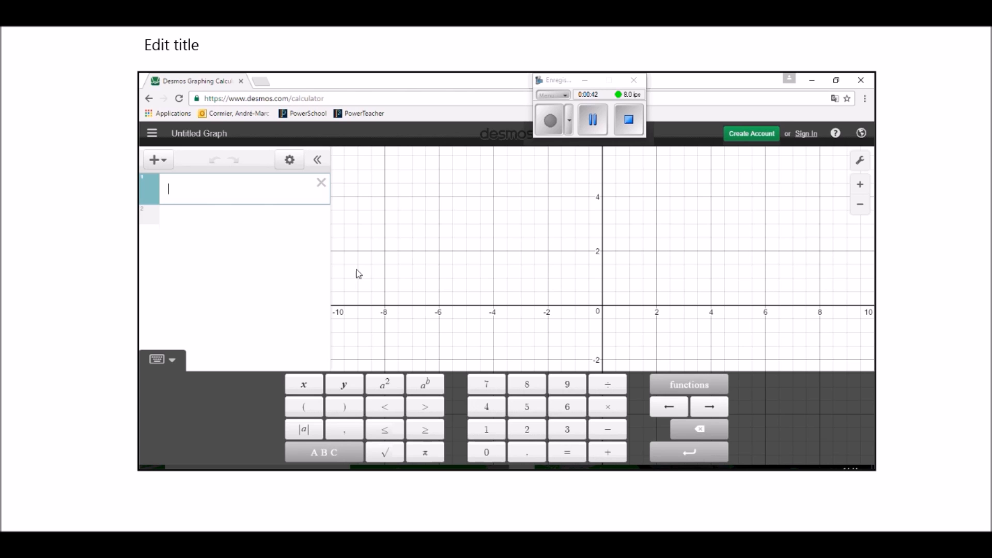
Calculate 8 · 6 on the first expression line and 5 · 3 on the second
left_click(524, 385)
left_click(607, 409)
left_click(567, 407)
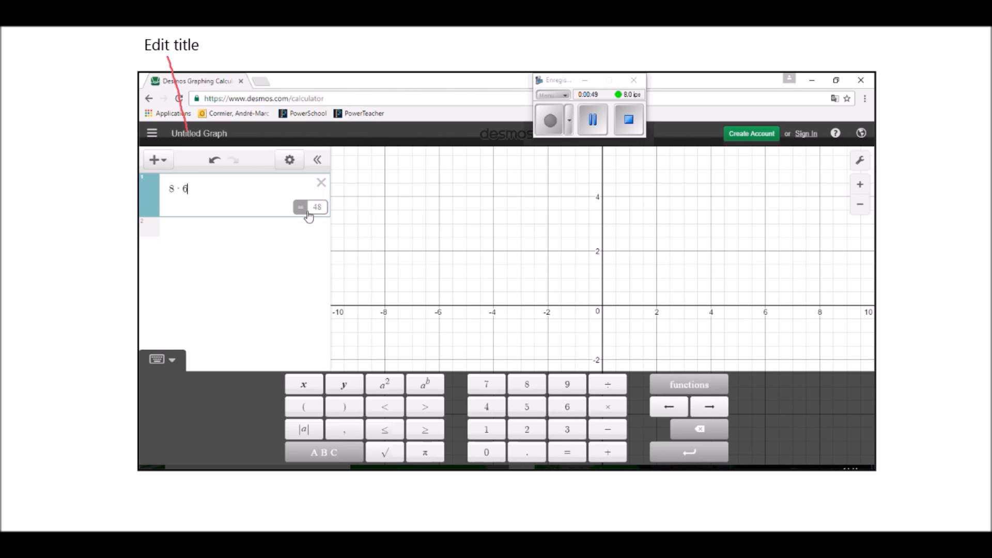
left_click(272, 267)
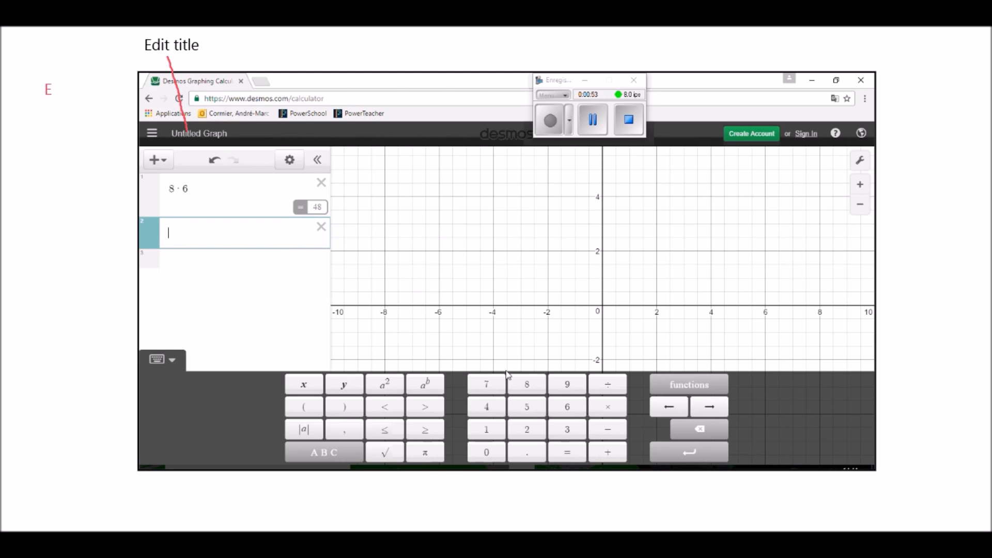
left_click(532, 414)
left_click(595, 412)
left_click(579, 430)
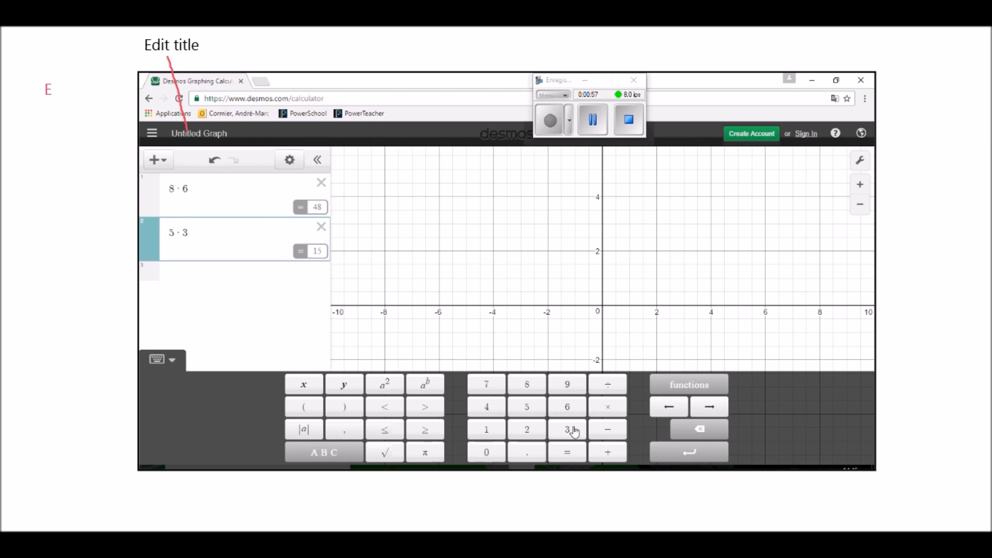
Add a third expression line and enter the division 5/9 as a fraction
key("Return")
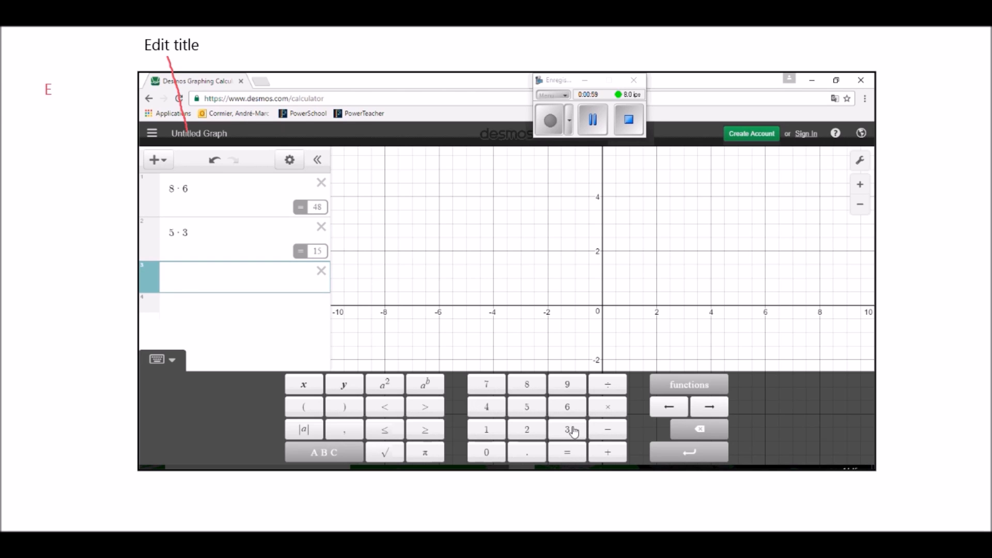
left_click(527, 408)
left_click(607, 388)
left_click(572, 386)
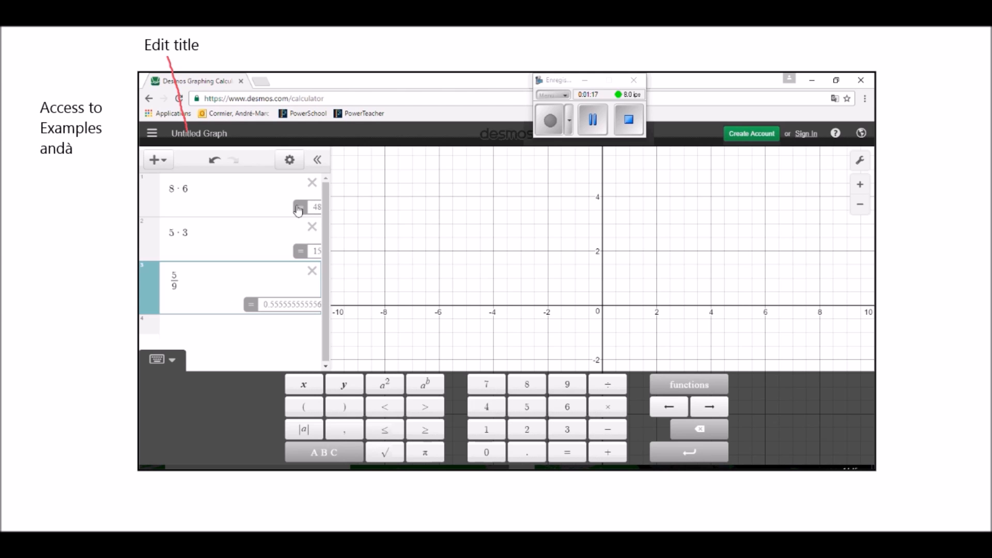
Delete all expressions from the list and graph the horizontal line y = 2
left_click(289, 160)
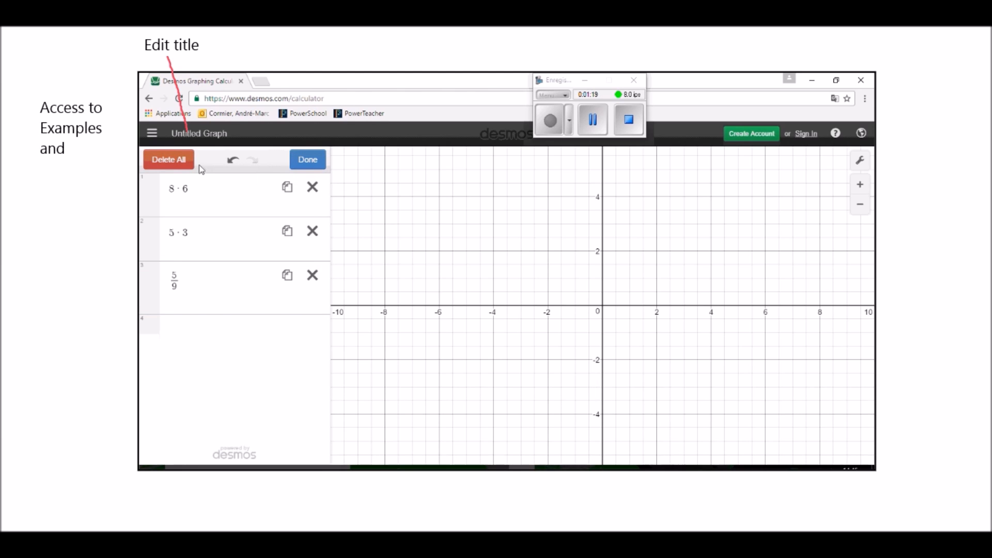
left_click(183, 165)
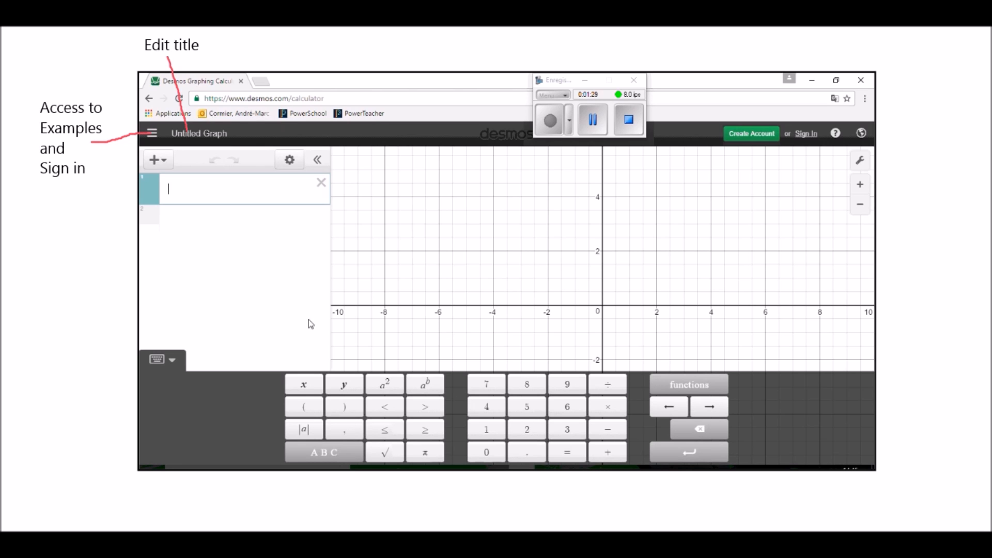
type("y = 2")
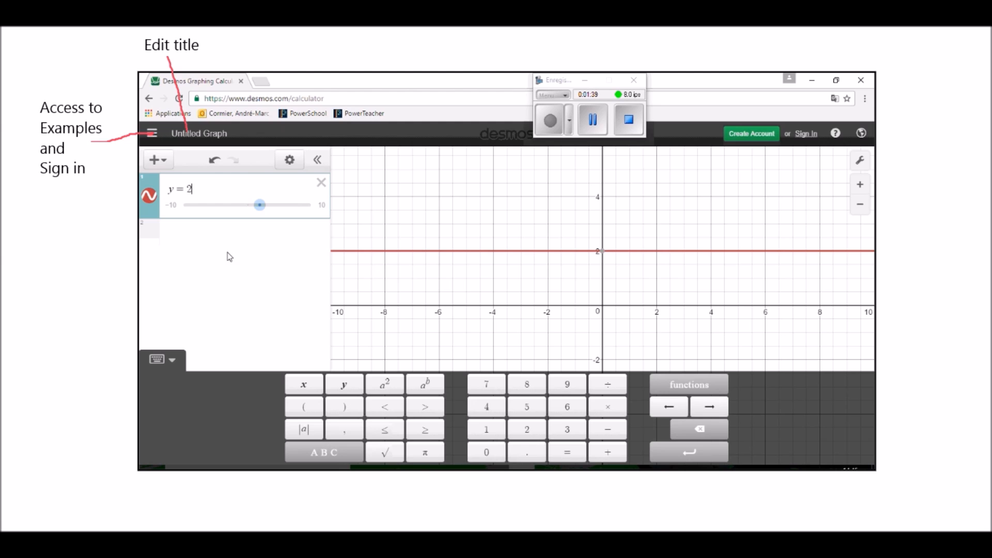
Graph the line y = 2x + 1 on the second expression line
left_click(210, 236)
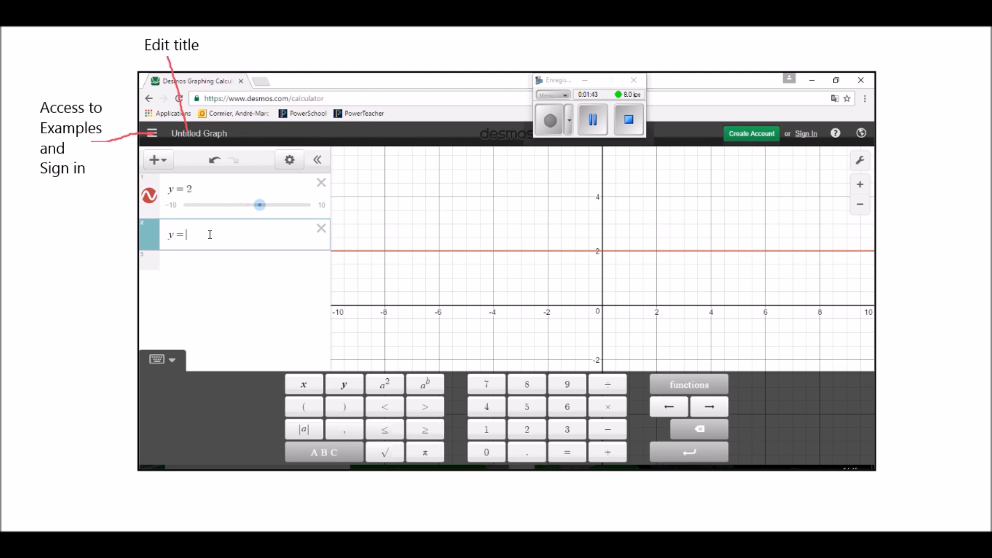
type("y = 2")
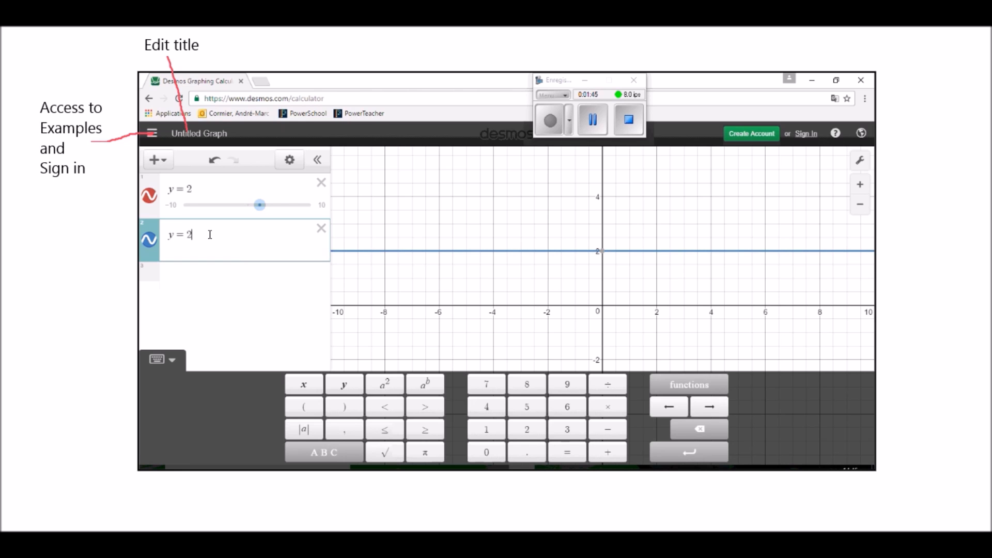
type("x + 1")
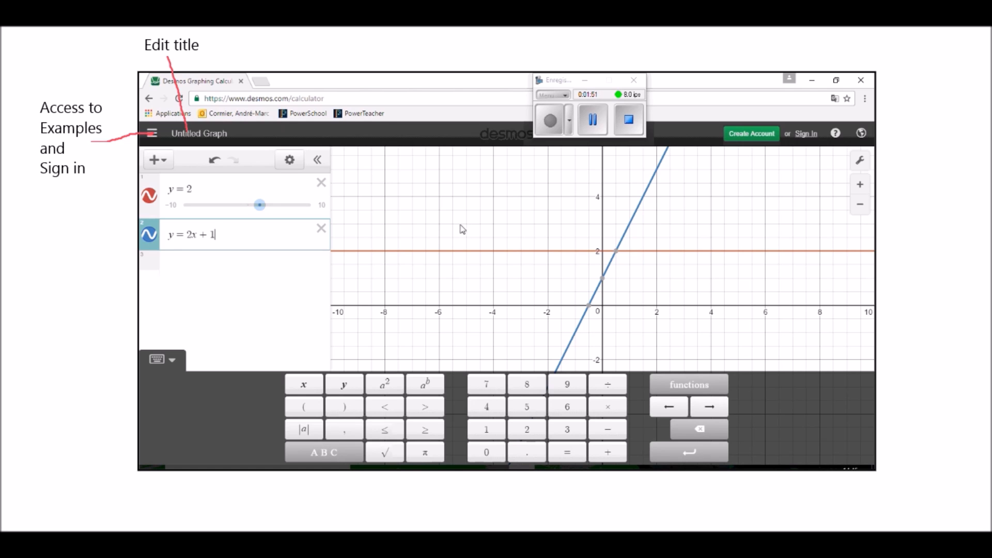
mouse_move(607, 289)
Graph the parabola y = x² on the third expression line
left_click(254, 267)
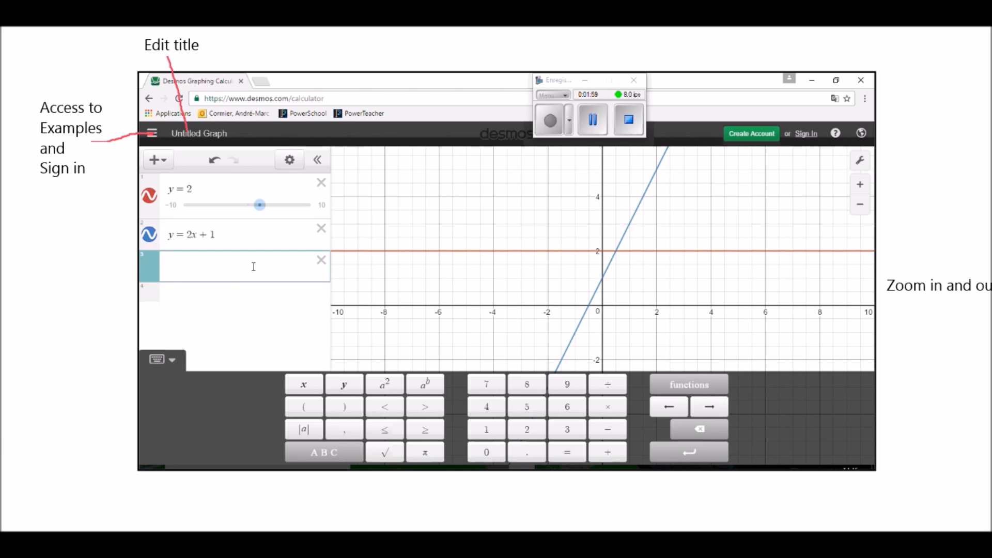
type("y =")
left_click(304, 384)
left_click(377, 388)
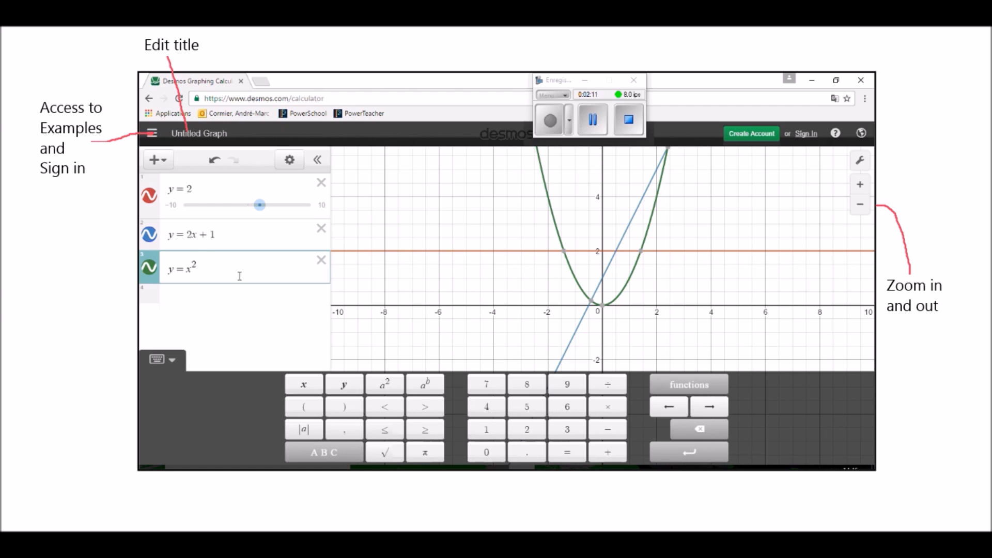
Hide the graphs of y = 2 and y = 2x + 1 temporarily and show both again
left_click(150, 196)
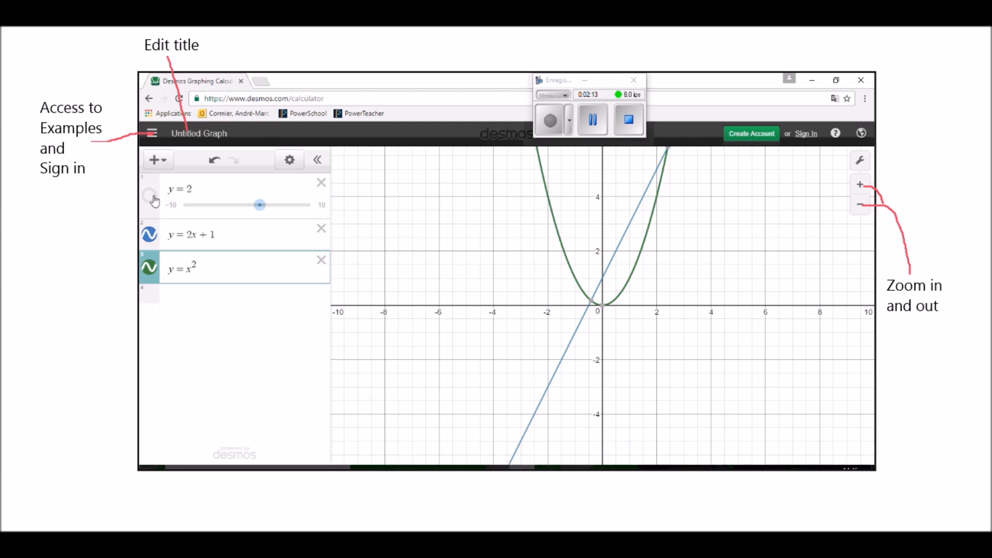
left_click(150, 235)
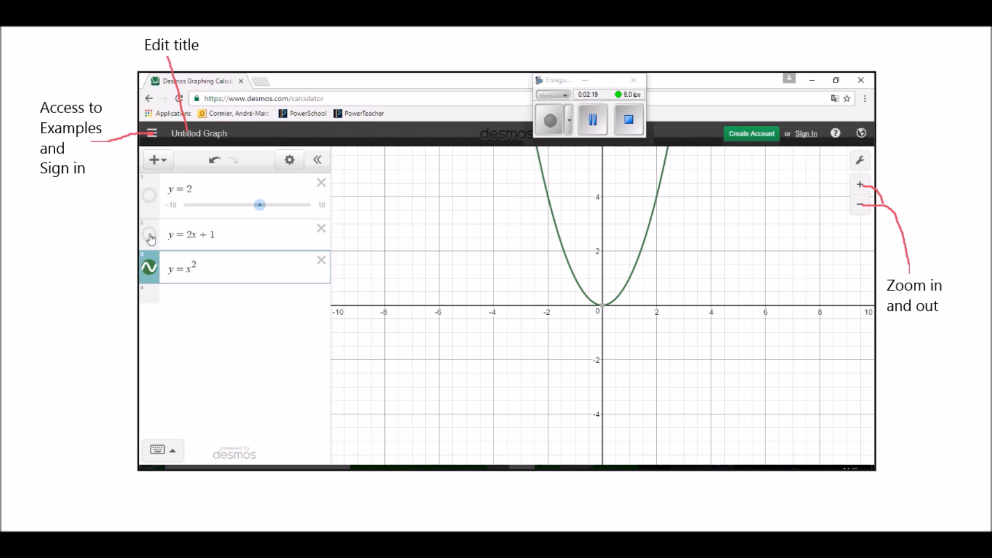
left_click(150, 236)
left_click(151, 207)
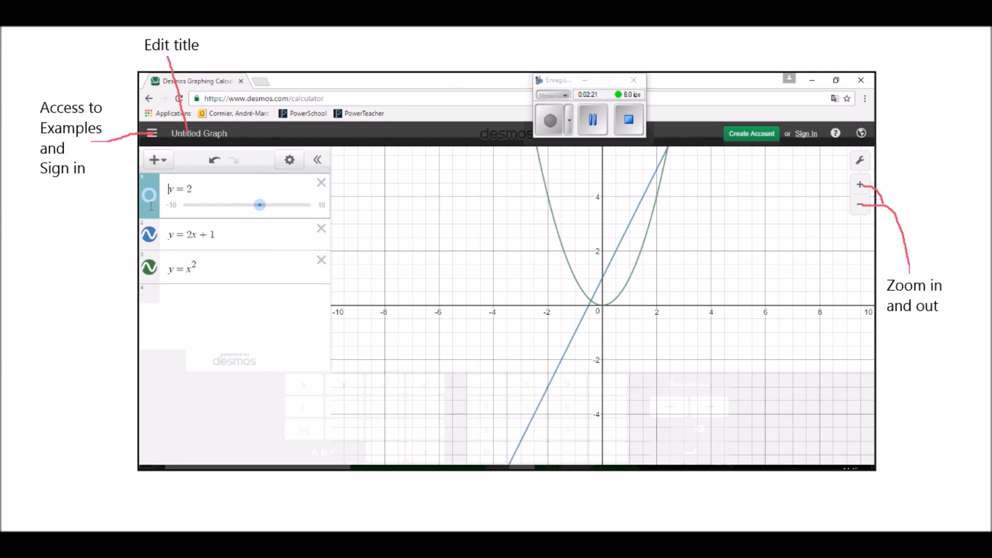
left_click(150, 199)
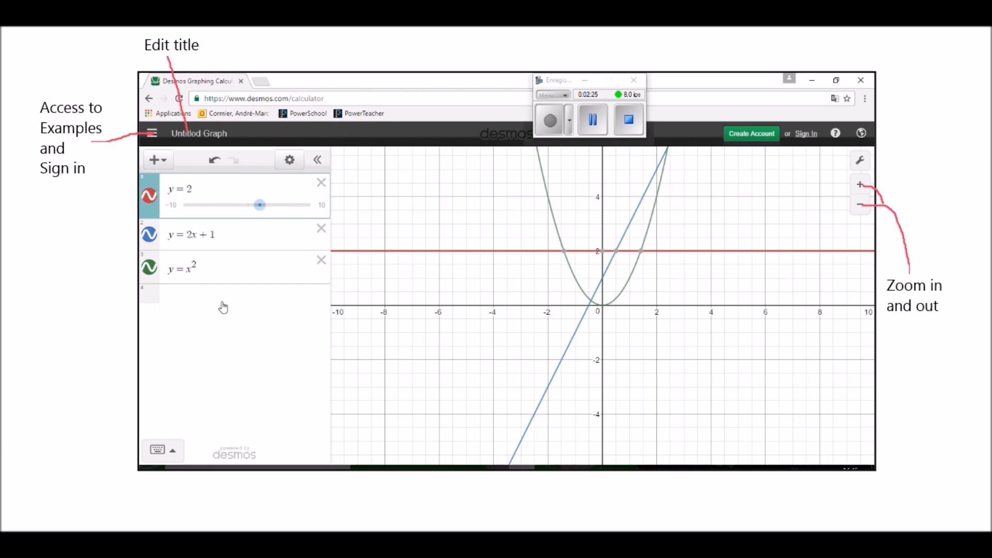
Hide the graphs of y = 2, y = 2x + 1 and y = x²
left_click(151, 199)
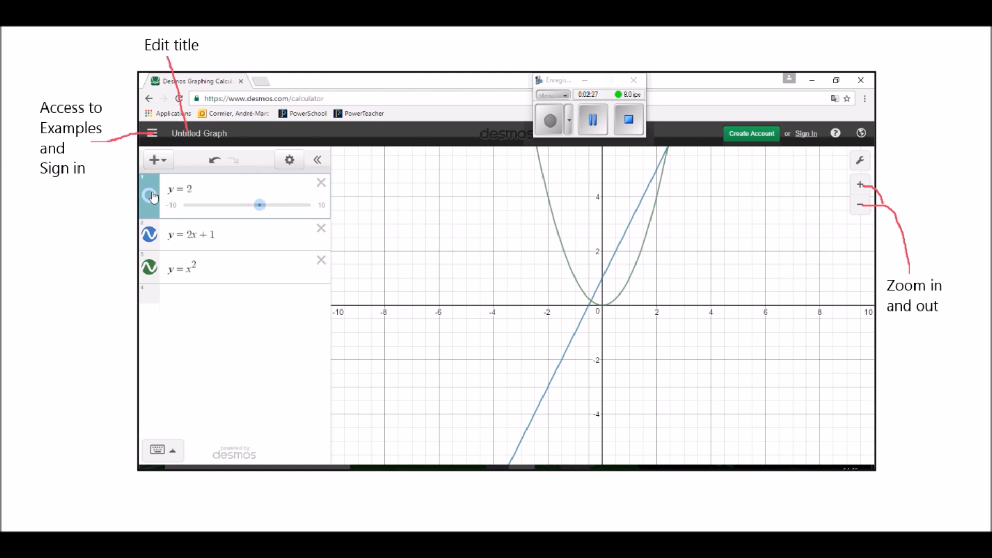
left_click(149, 234)
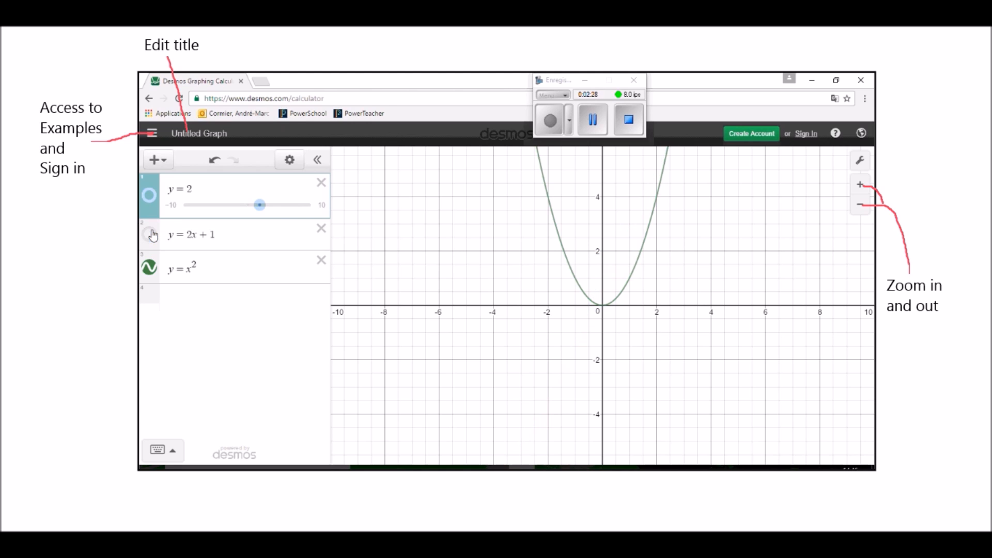
left_click(150, 267)
Enter y = mx + b on the fourth expression line and add sliders for both m and b
left_click(186, 298)
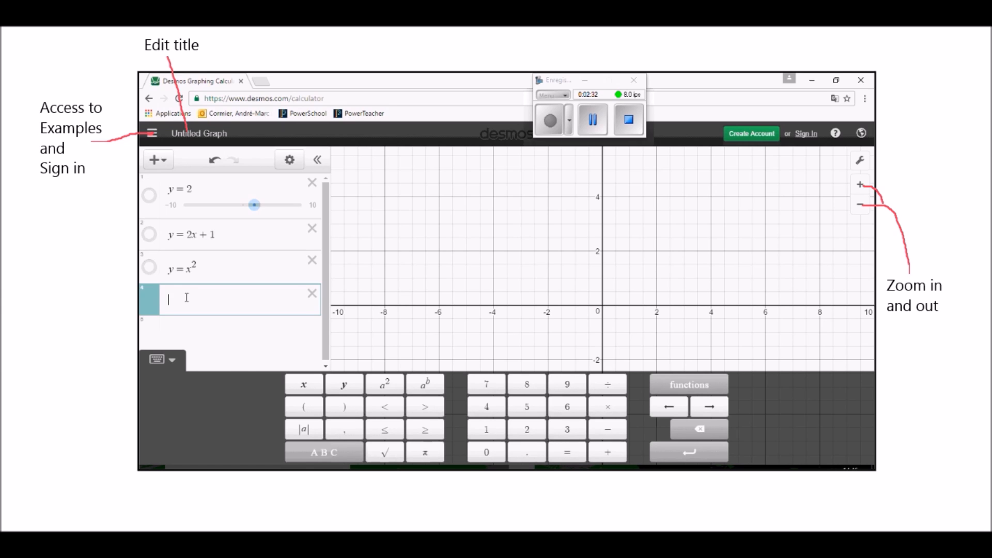
type("y = ")
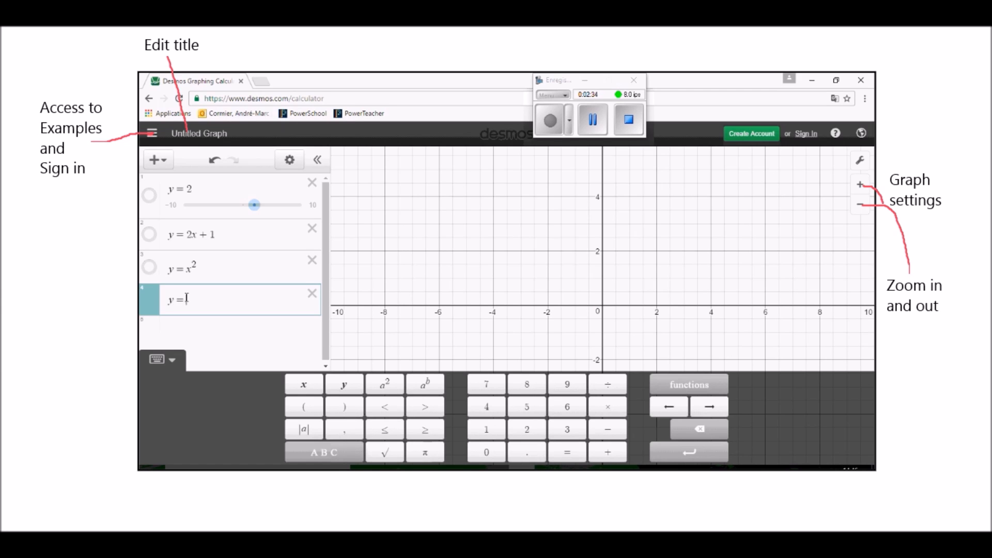
type("m")
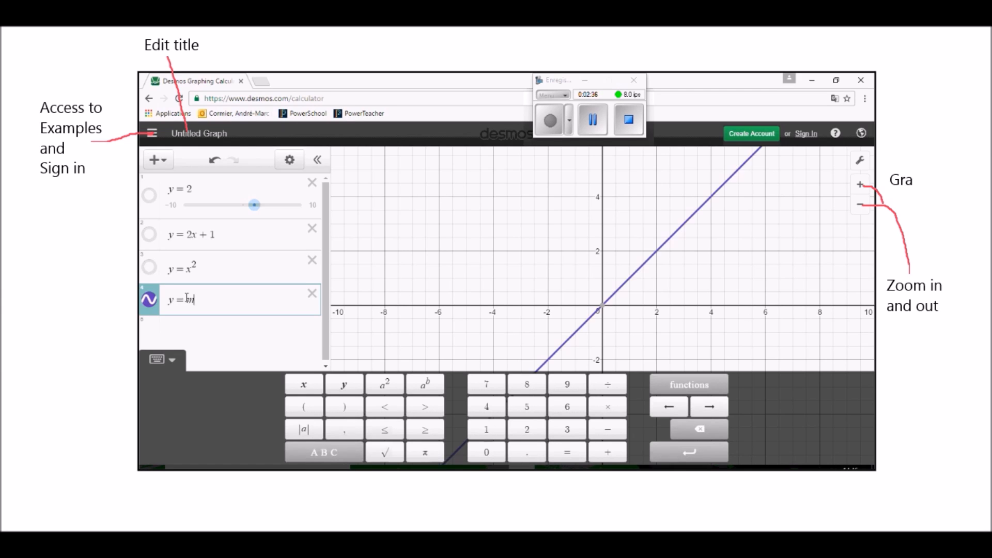
type("x + b")
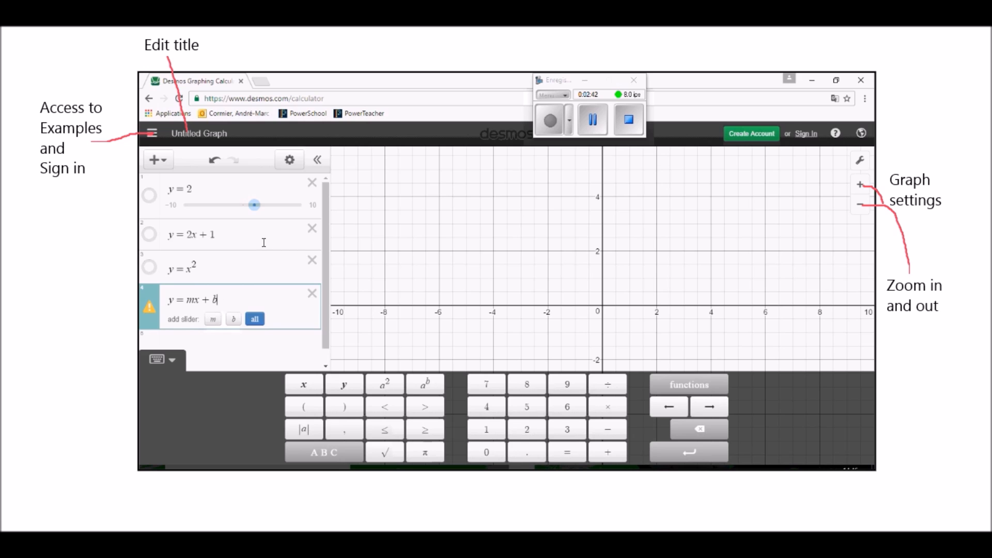
scroll(263, 243, "down", 1)
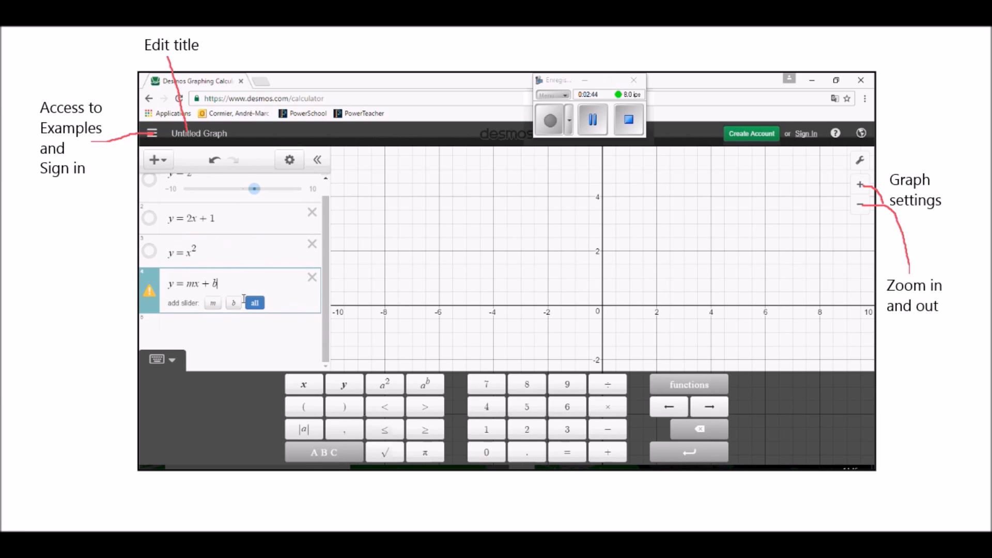
left_click(255, 303)
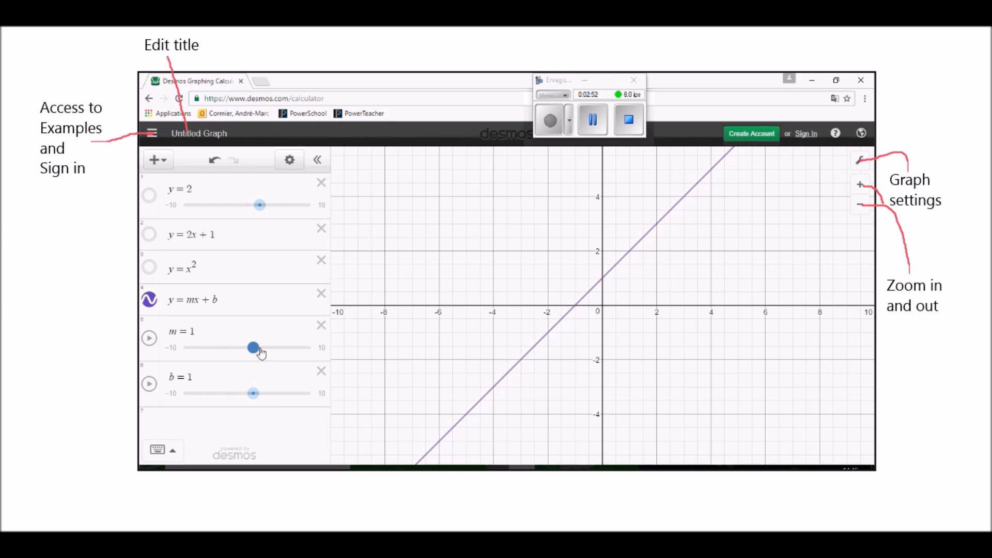
Increase m with its slider, and animate it until stopping at m = 1.58
mouse_move(258, 351)
left_mouse_down()
mouse_move(284, 354)
mouse_move(234, 356)
mouse_move(275, 356)
left_mouse_up()
left_click(150, 339)
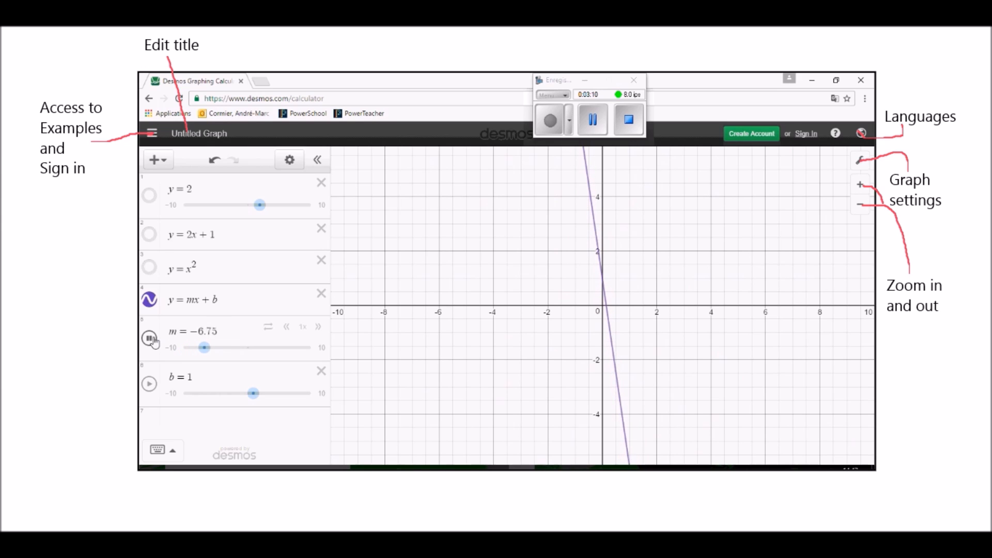
left_click(151, 339)
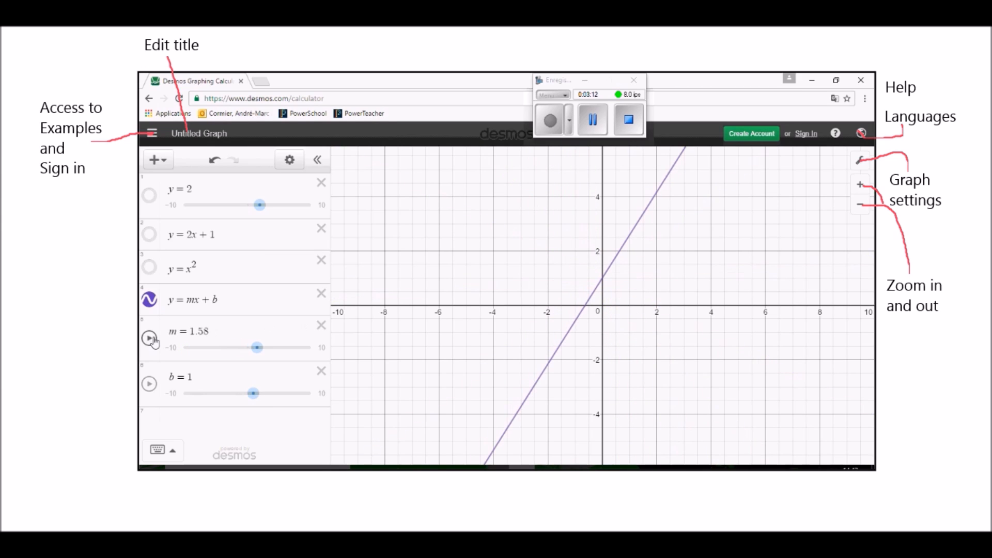
Animate the b slider and stop it at b = 0.75
left_click(150, 383)
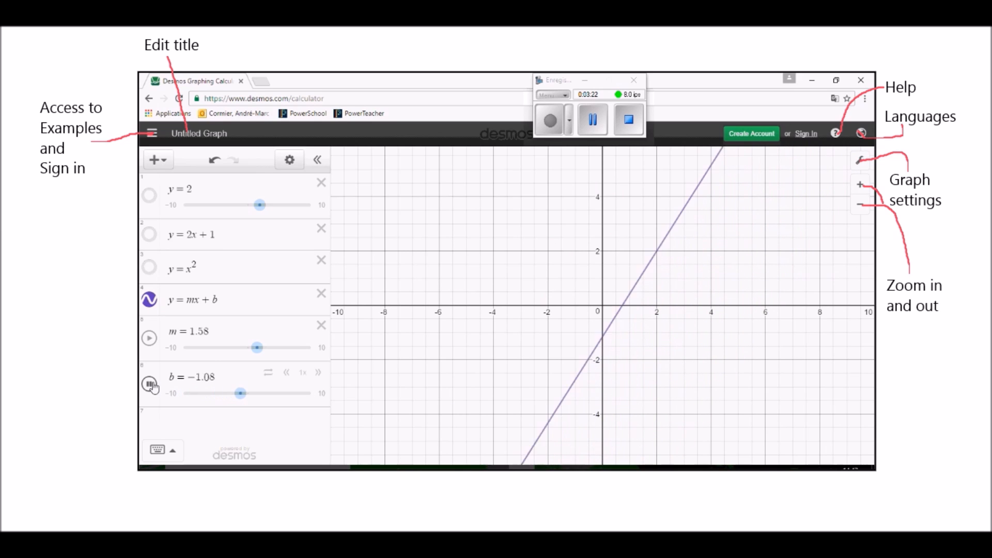
left_click(150, 385)
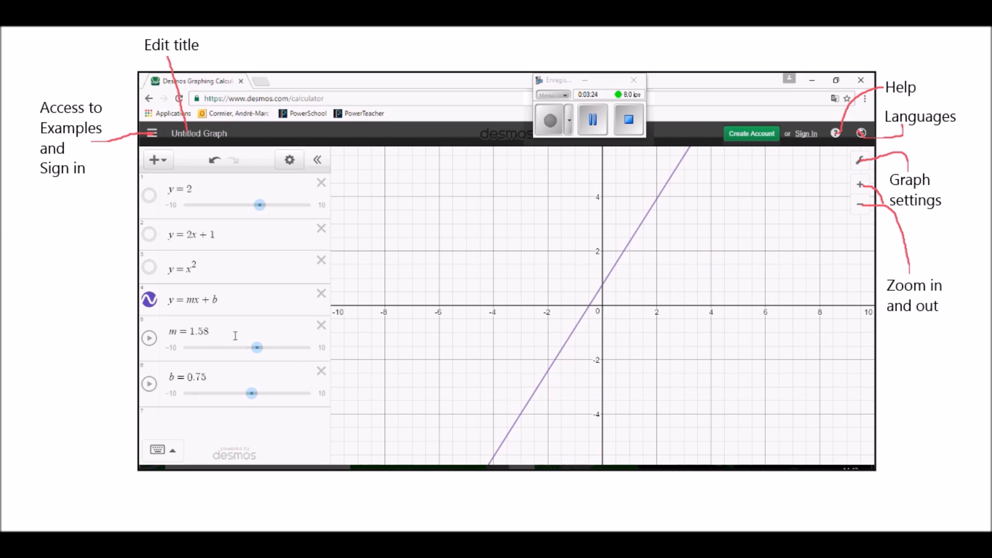